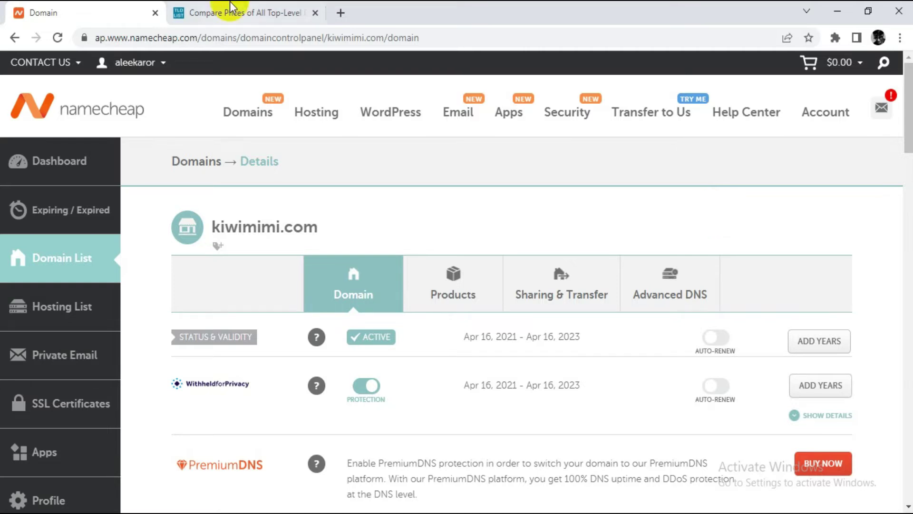
Step: Open TLD-List's .com page and scroll to its 56-registrar price table
left_click(261, 13)
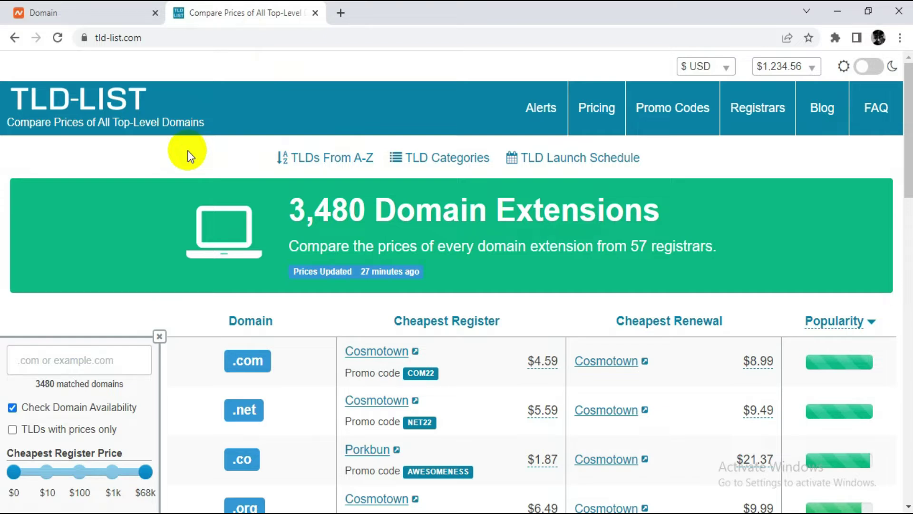
left_click(259, 366)
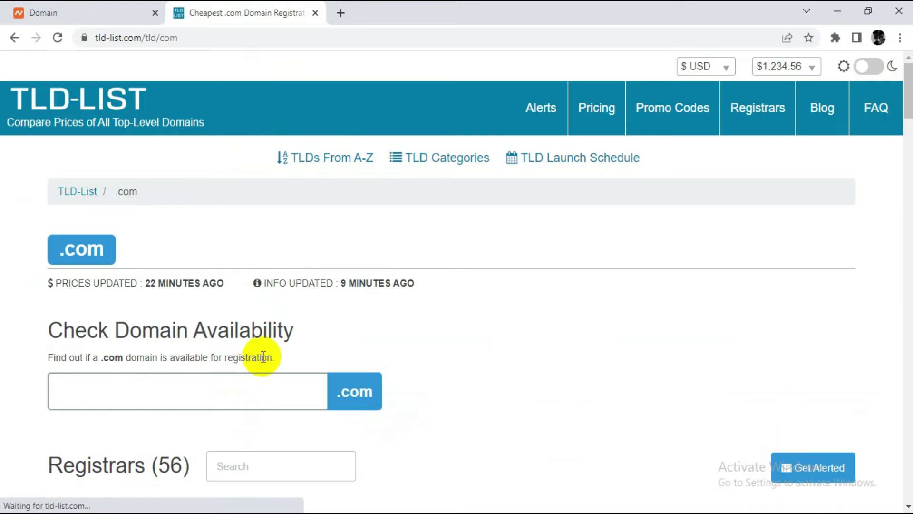
scroll(435, 292, "down", 3)
scroll(435, 252, "down", 4)
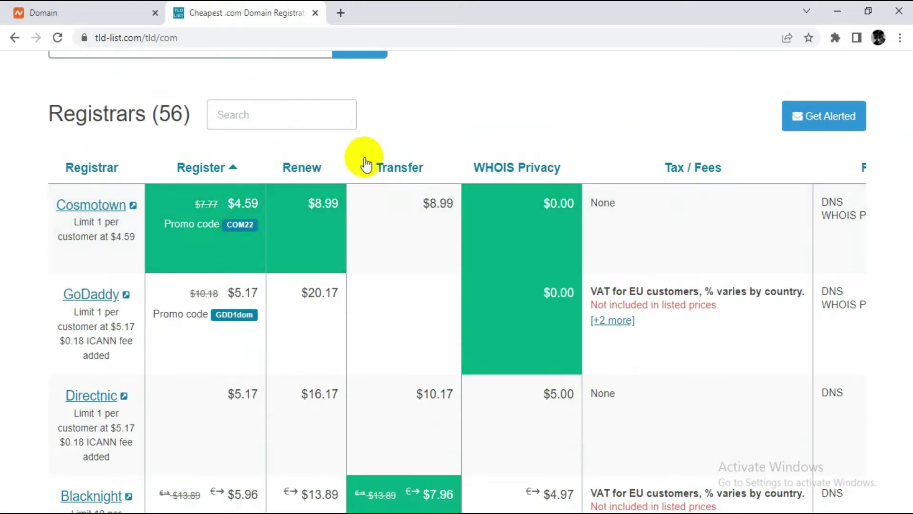
Step: Sort the .com Registrars table by transfer price, putting Blacknight first at $7.96
left_click(407, 169)
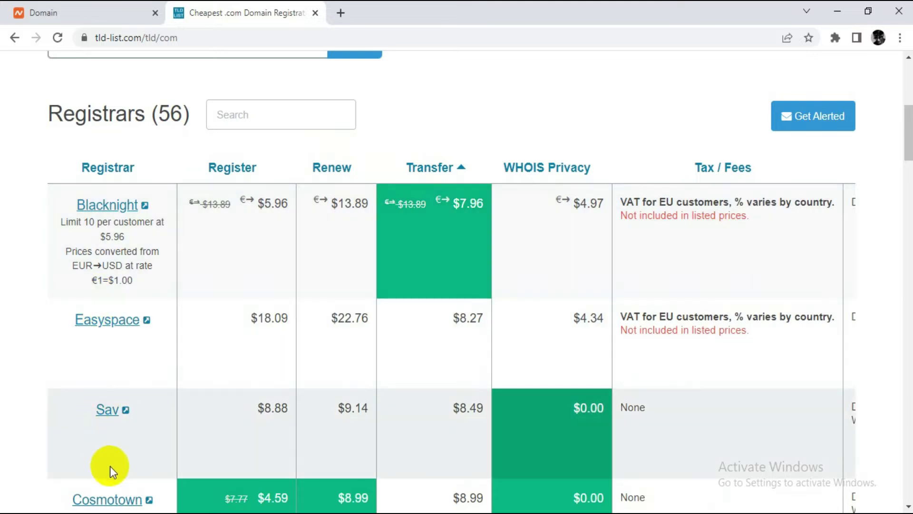
scroll(309, 391, "down", 2)
scroll(318, 391, "down", 3)
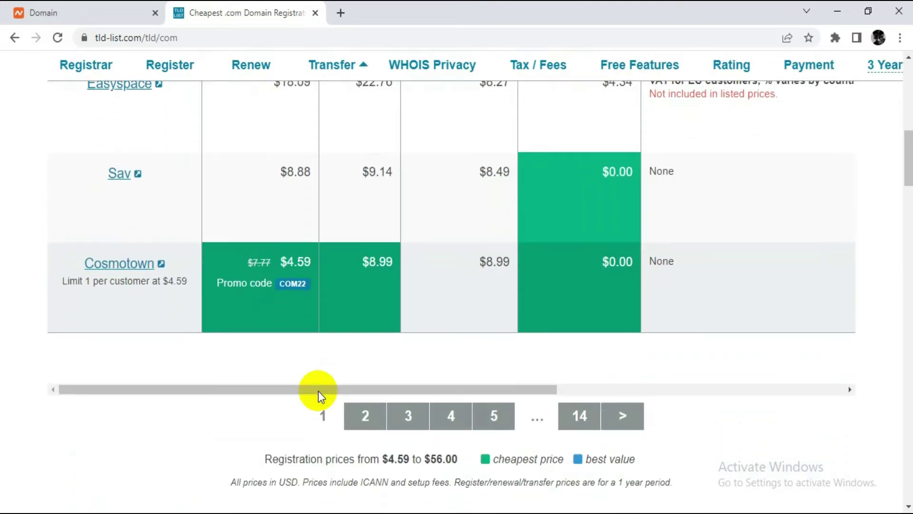
scroll(335, 369, "up", 5)
scroll(334, 367, "up", 1)
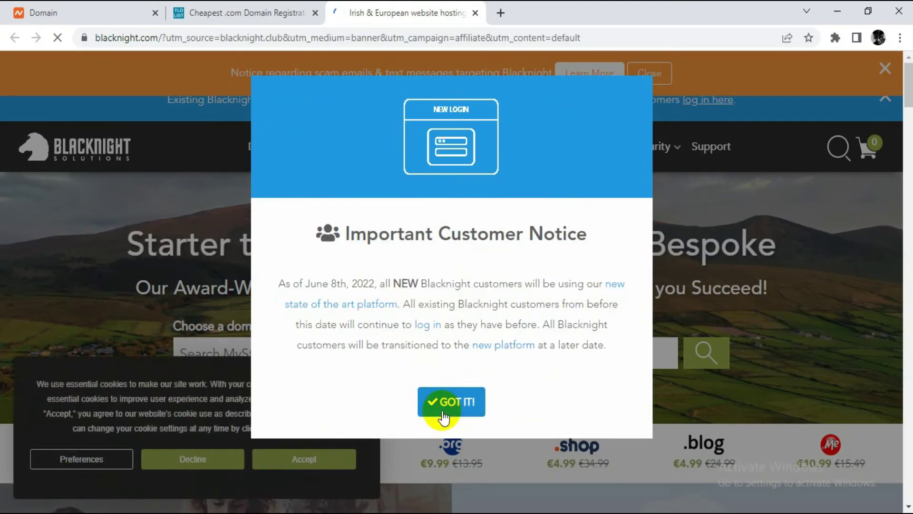
Step: Dismiss Blacknight's customer notice, go to Domain Transfers, and accept the cookie notice
left_click(443, 408)
mouse_move(270, 147)
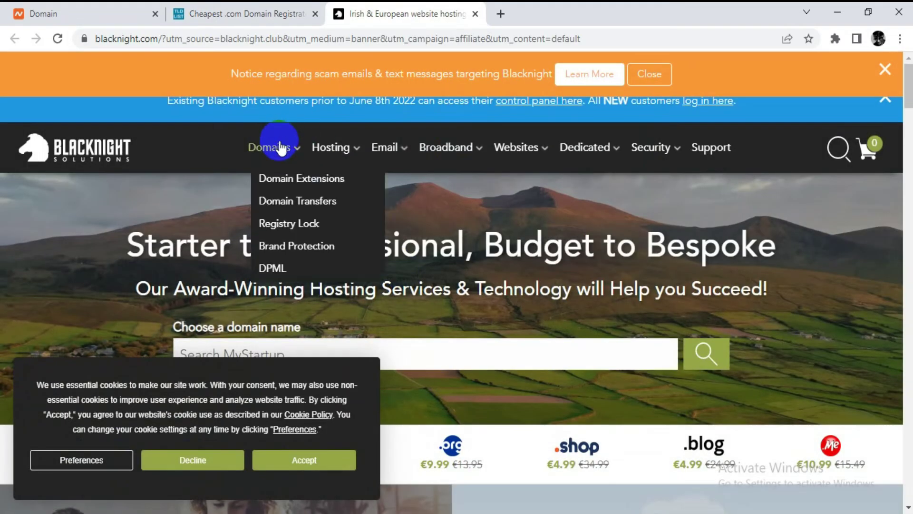
left_click(309, 205)
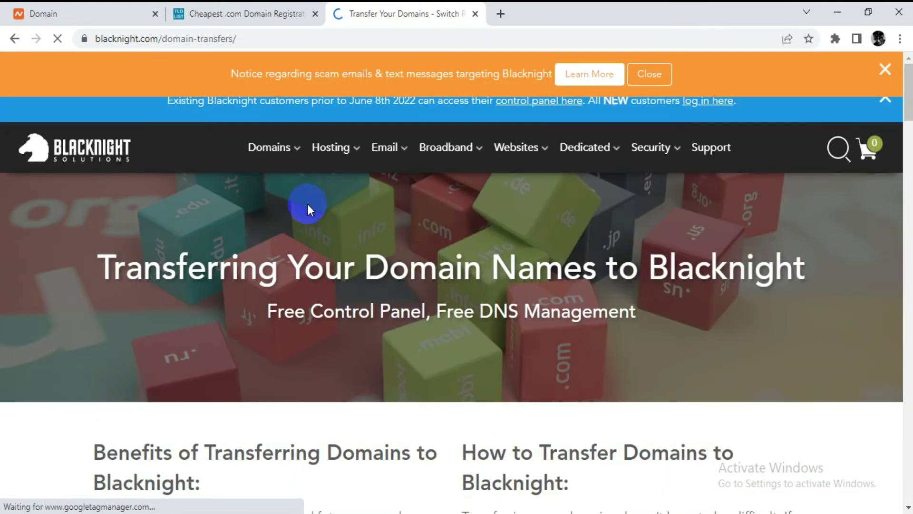
scroll(367, 245, "down", 1)
scroll(367, 253, "down", 8)
scroll(366, 253, "down", 3)
scroll(410, 254, "down", 4)
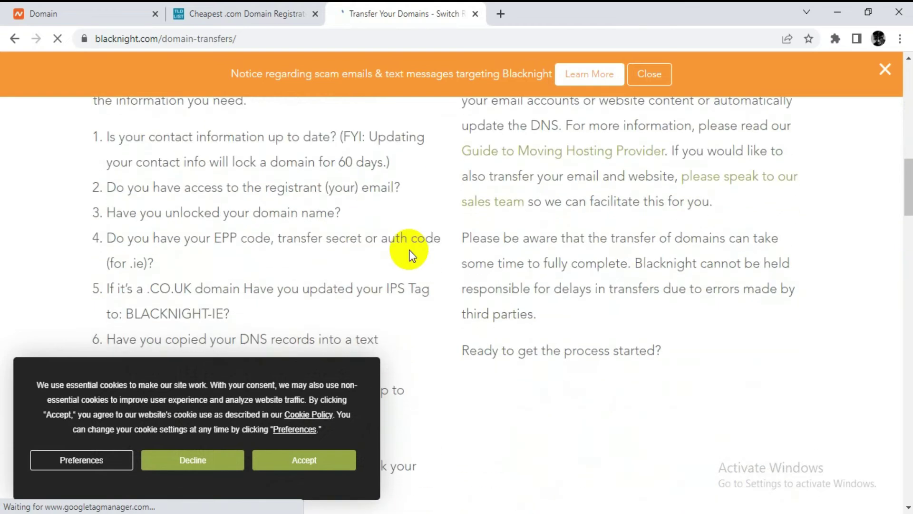
left_click(310, 457)
scroll(343, 362, "up", 5)
scroll(357, 275, "up", 2)
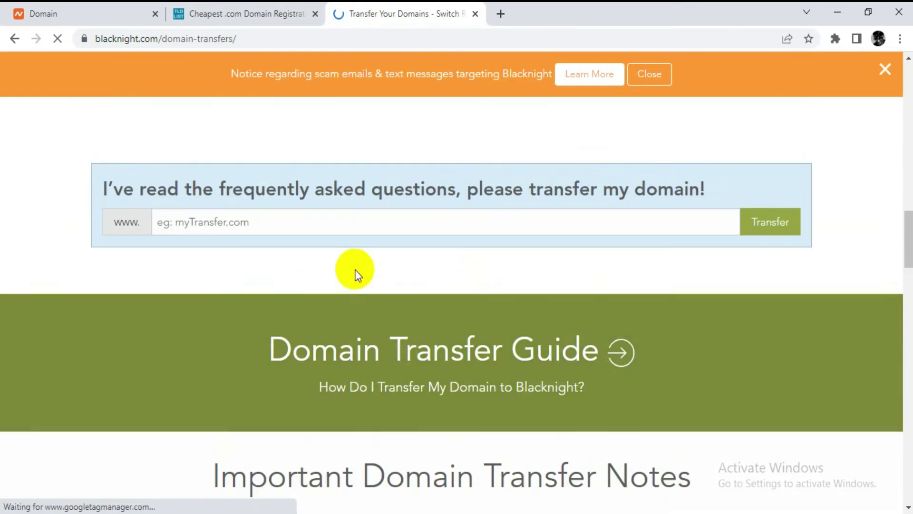
Step: Copy kiwimimi.com from Namecheap into Blacknight's domain-to-transfer box
left_click(303, 218)
left_click(119, 5)
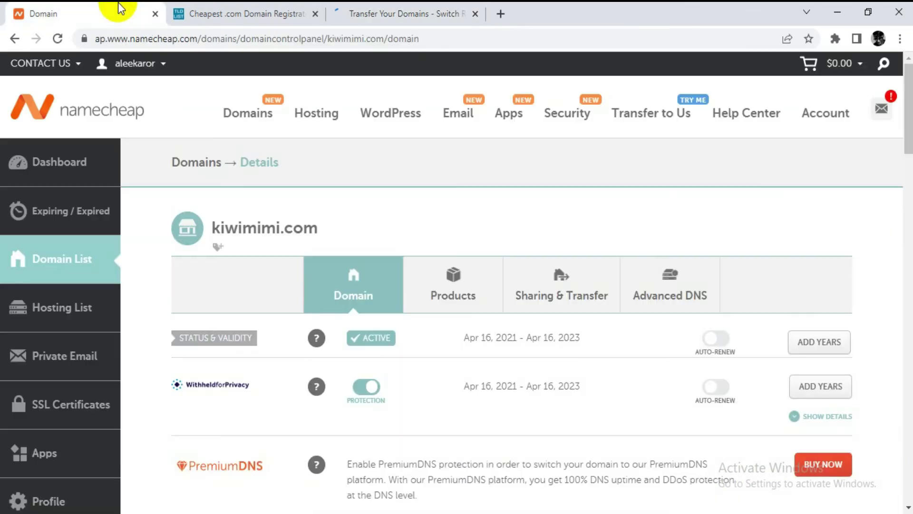
triple_click(257, 227)
key("ctrl+c")
left_click(388, 12)
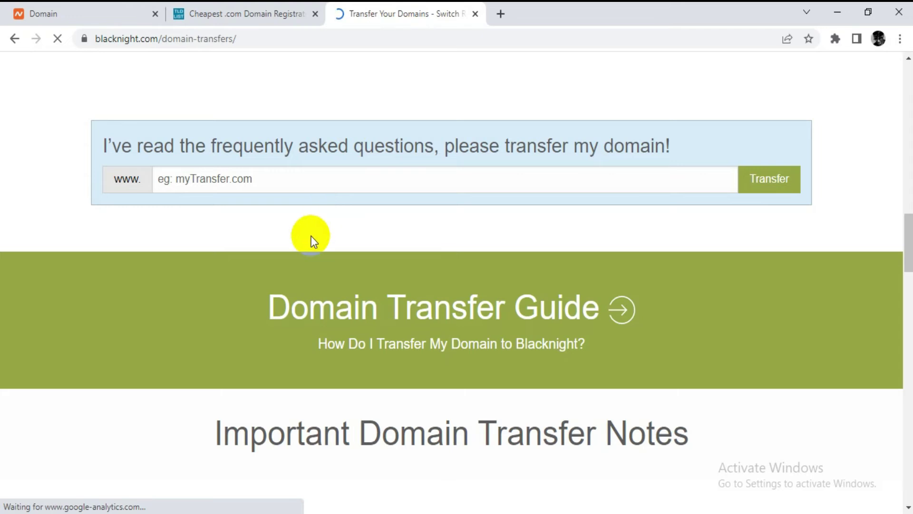
key("ctrl+v")
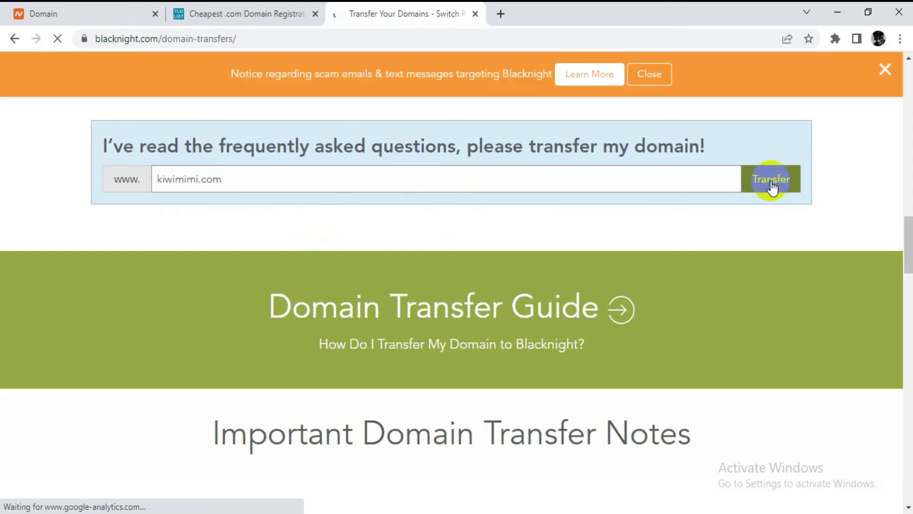
Step: Submit kiwimimi.com in Blacknight's transfer search and review the results
left_click(770, 186)
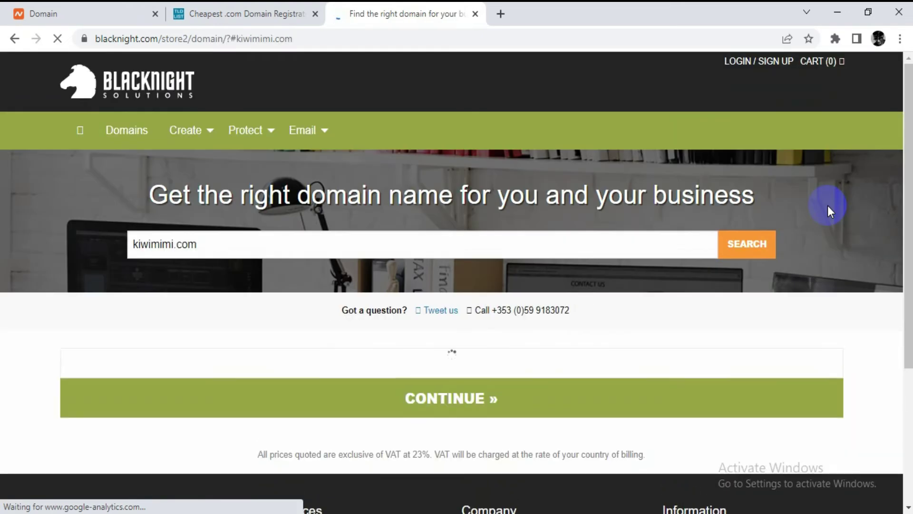
scroll(828, 206, "down", 2)
scroll(828, 206, "down", 1)
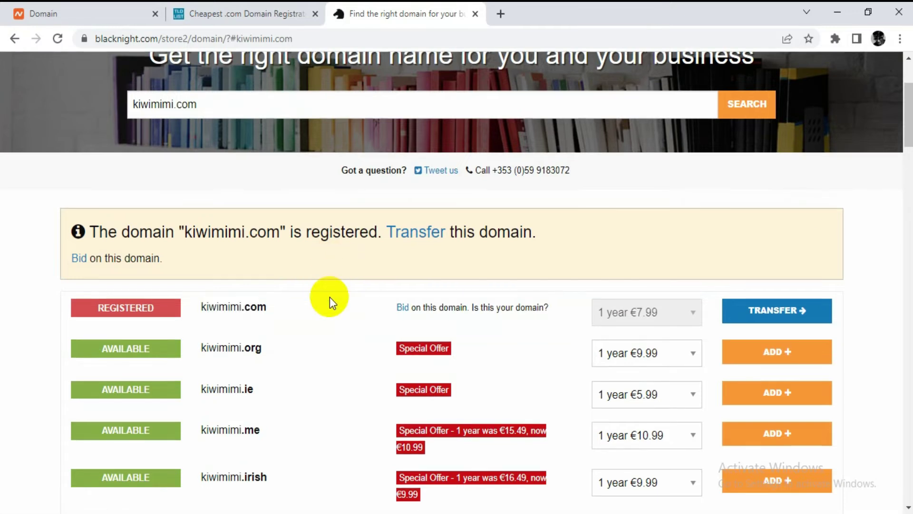
left_click(71, 11)
left_click(394, 9)
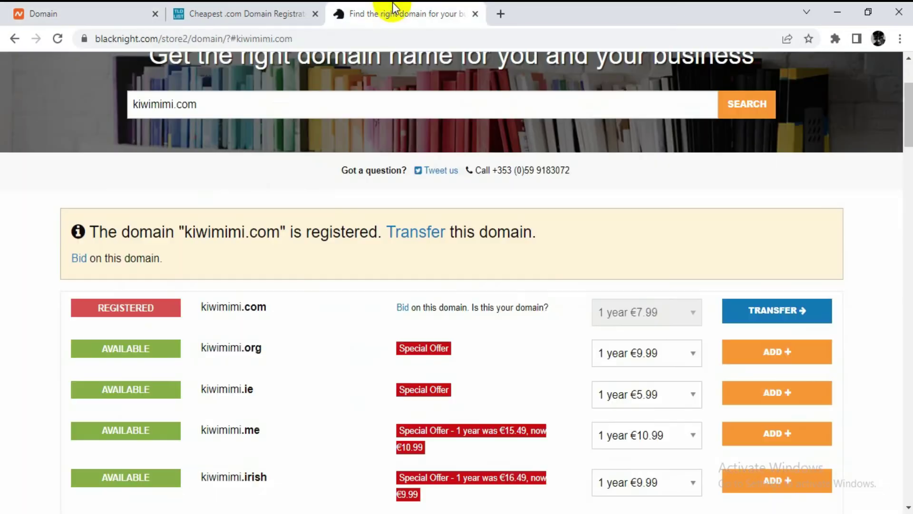
Step: Start the kiwimimi.com transfer so the EPP/Auth code field appears, then switch to Namecheap
left_click(778, 316)
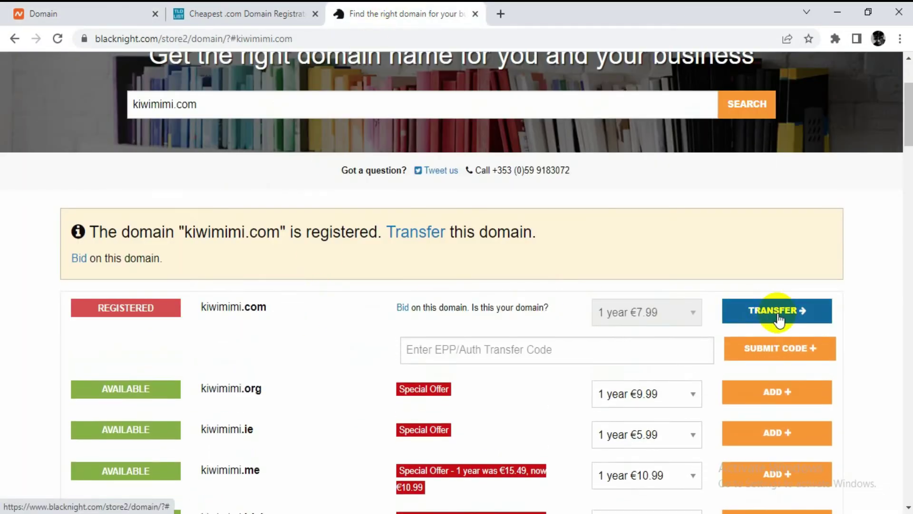
left_click(586, 350)
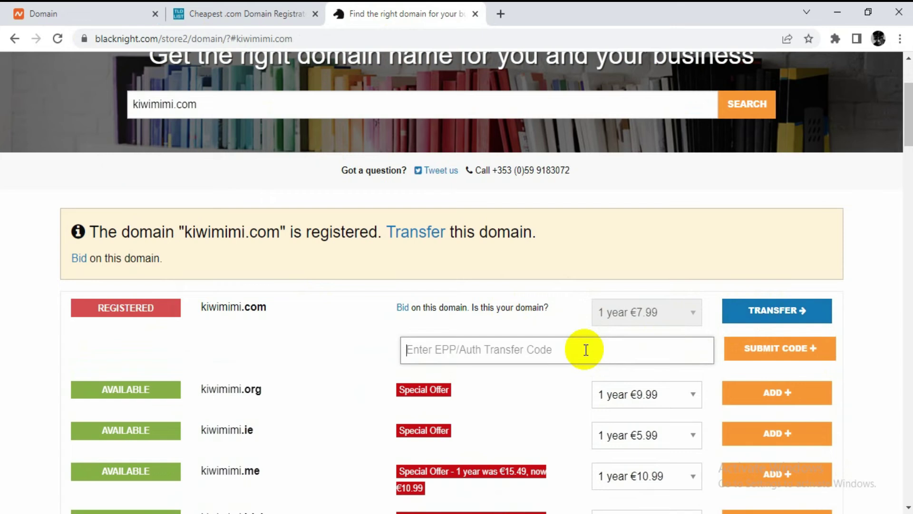
left_click(71, 10)
Step: View kiwimimi.com's Sharing & Transfer page down to Transfer Out, then switch back to Blacknight
scroll(256, 262, "down", 5)
scroll(259, 270, "up", 4)
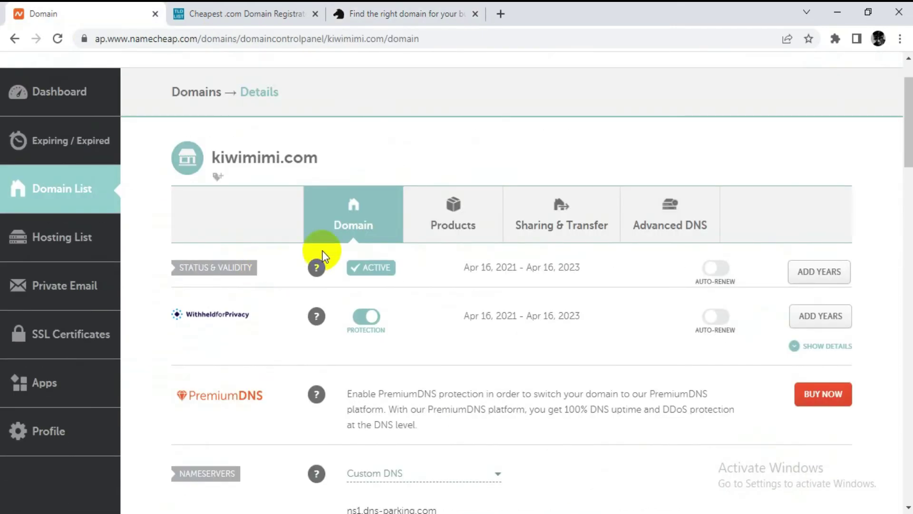
left_click(558, 212)
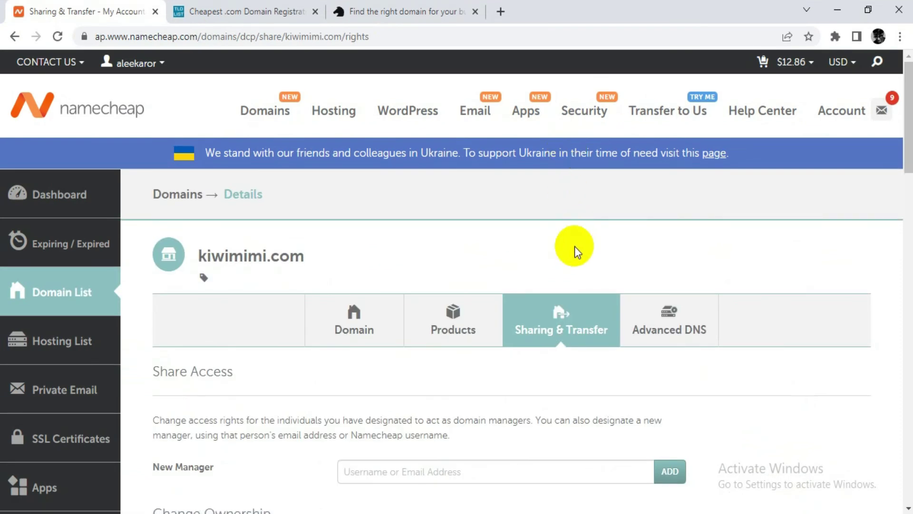
scroll(817, 280, "down", 1)
scroll(856, 300, "down", 9)
scroll(856, 301, "down", 3)
scroll(856, 300, "up", 2)
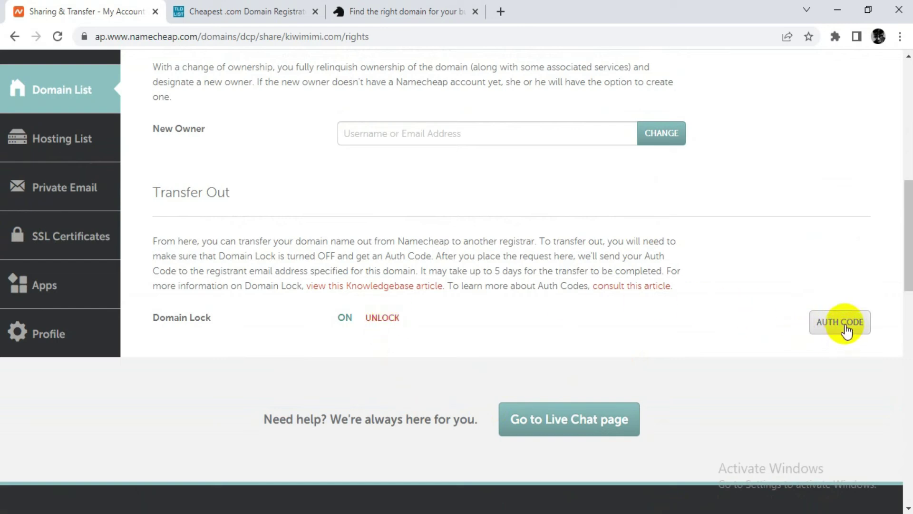
left_click(405, 11)
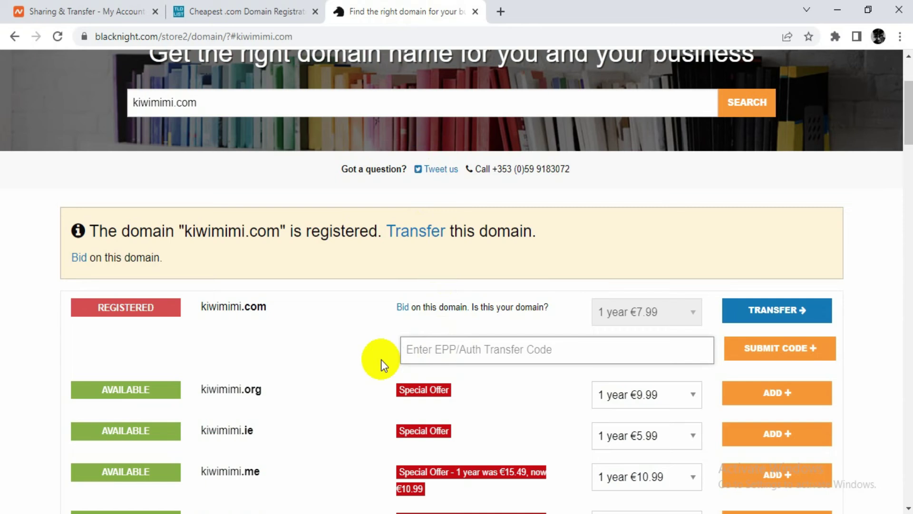
Step: Switch to the TLD-List tab showing Blacknight's $7.96 .com transfer price
left_click(228, 10)
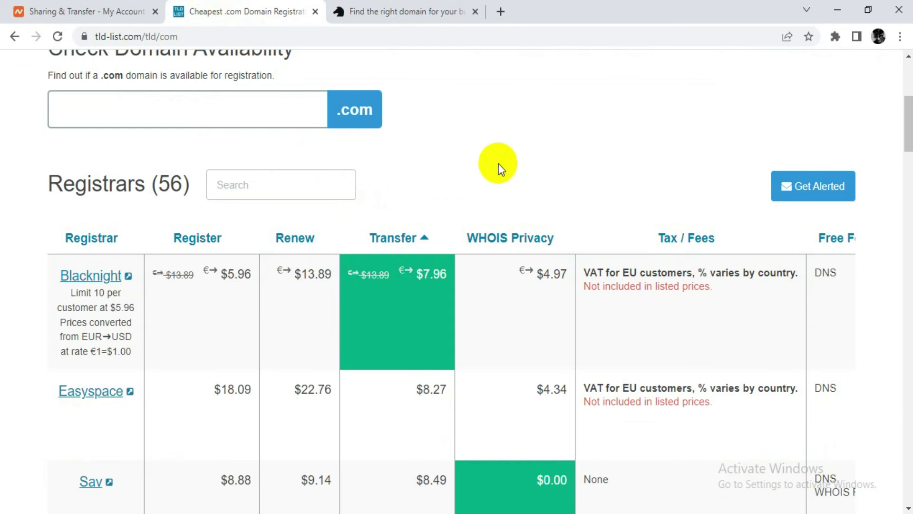